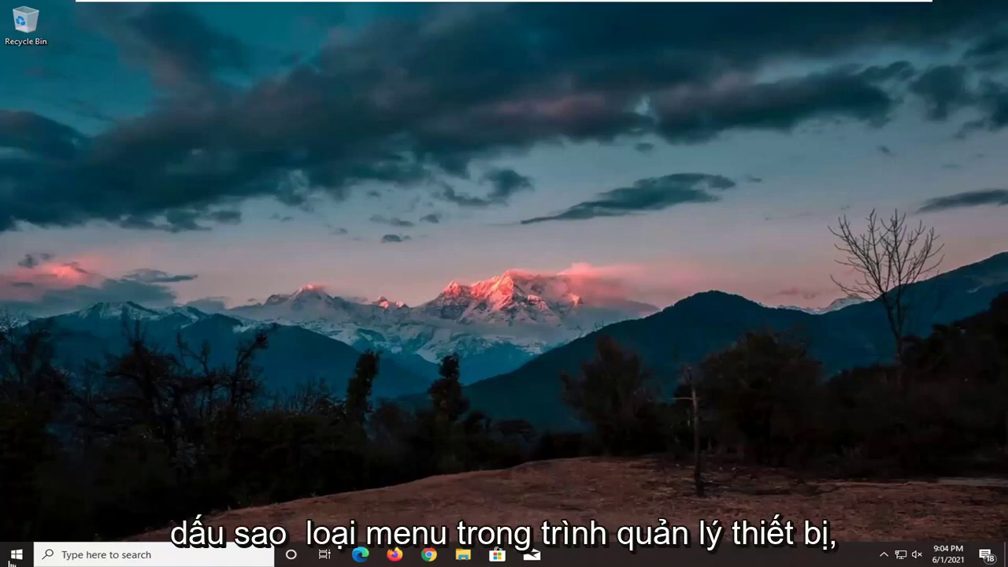
Step: Search the Start menu for 'device manager' and open Device Manager from the results
left_click(15, 555)
type("devi")
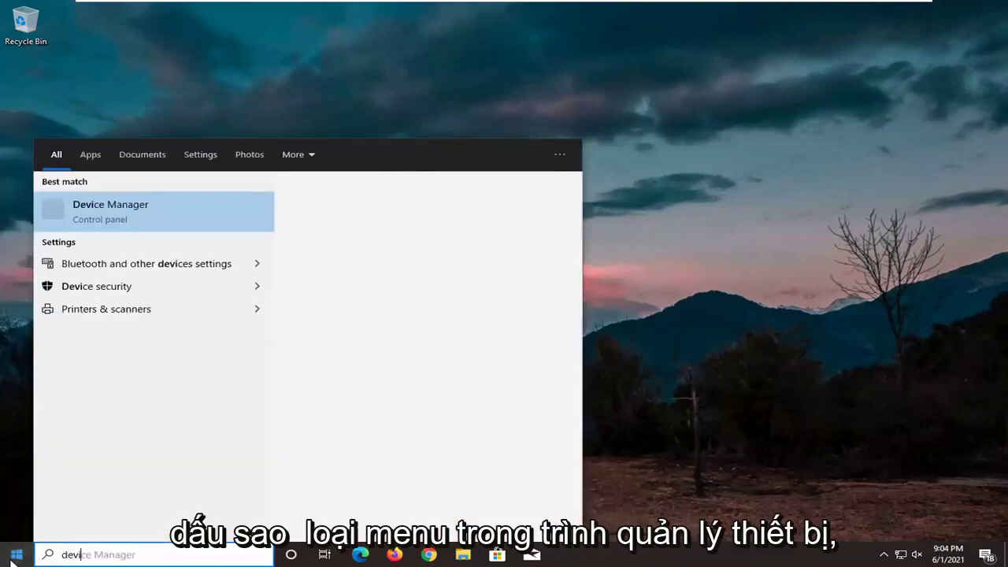
type("ce manager")
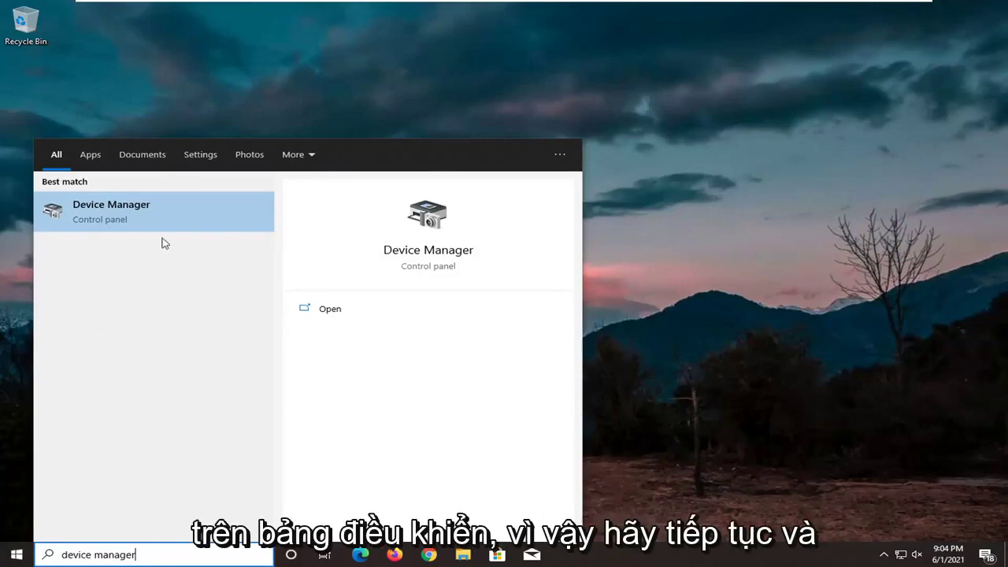
left_click(144, 214)
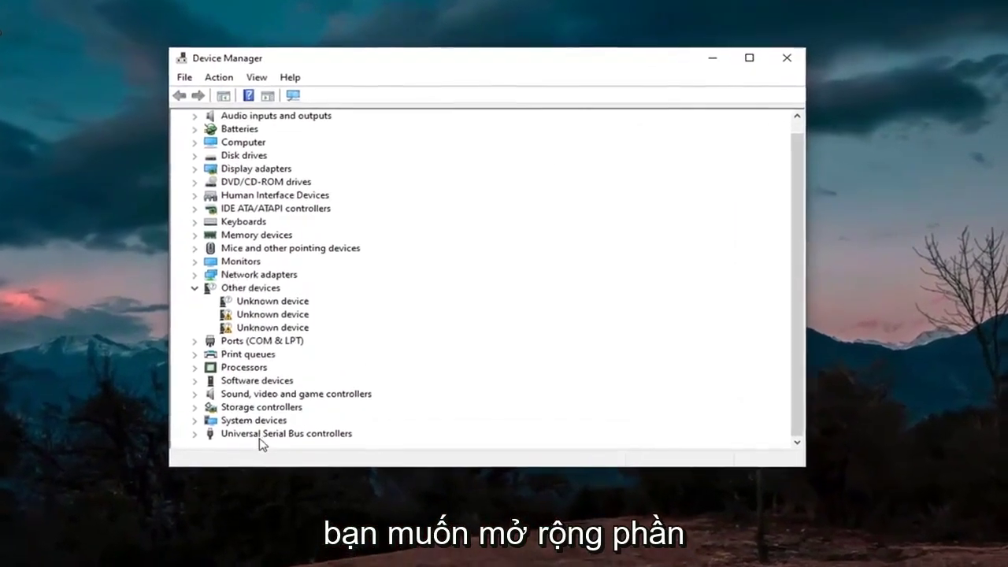
Step: Expand Universal Serial Bus controllers and select the Standard USB 3.1 eXtensible Host Controller
left_click(245, 459)
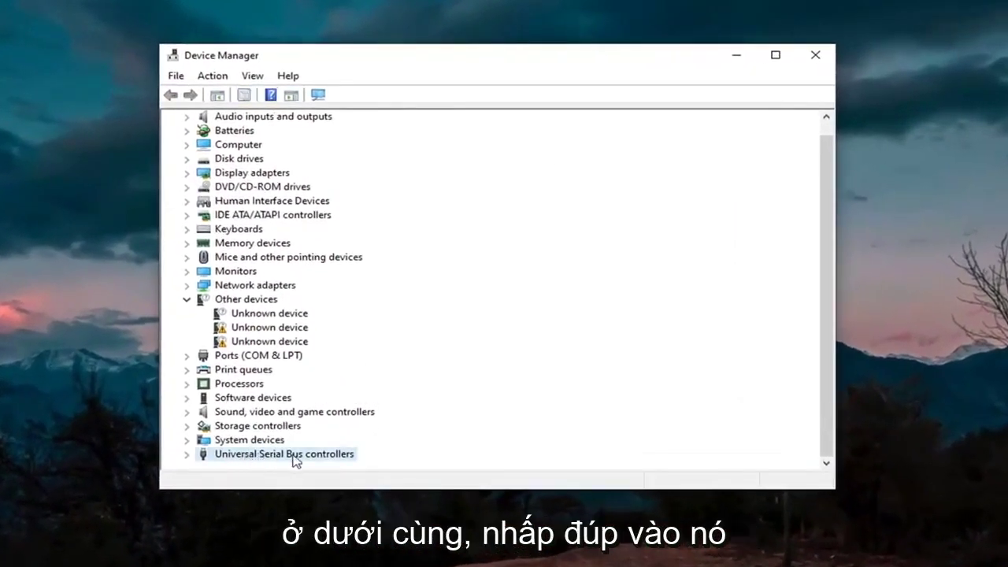
double_click(266, 455)
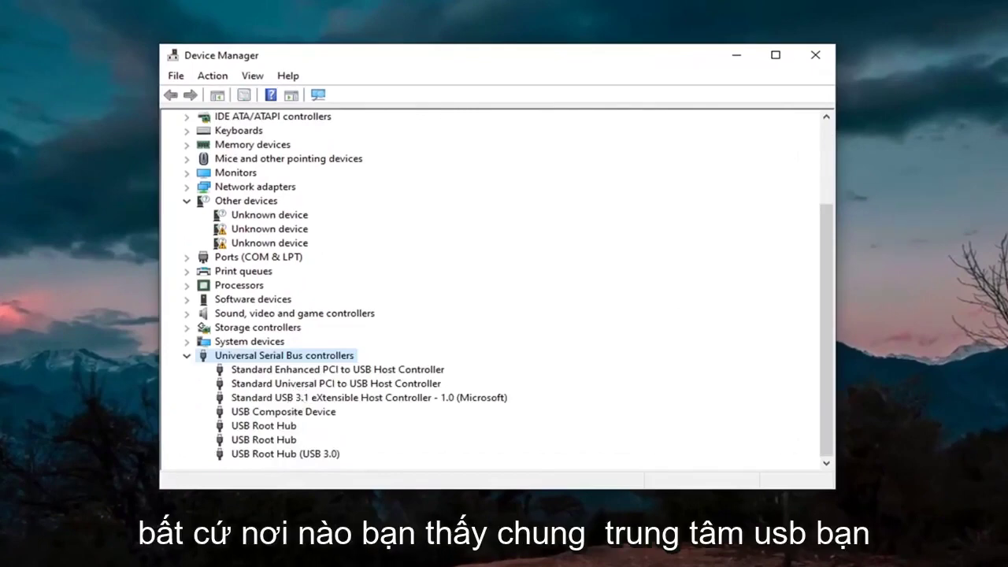
left_click(268, 411)
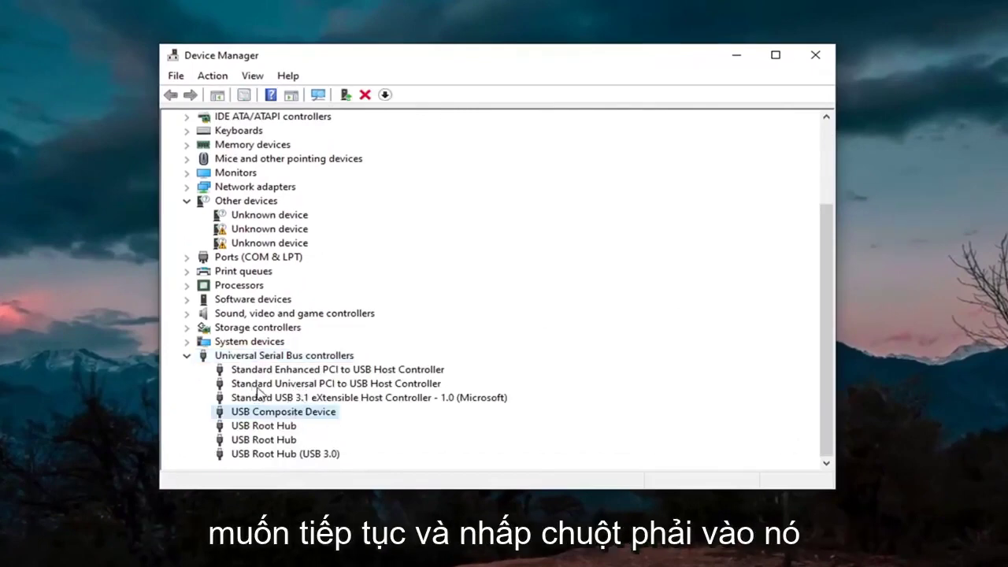
left_click(288, 397)
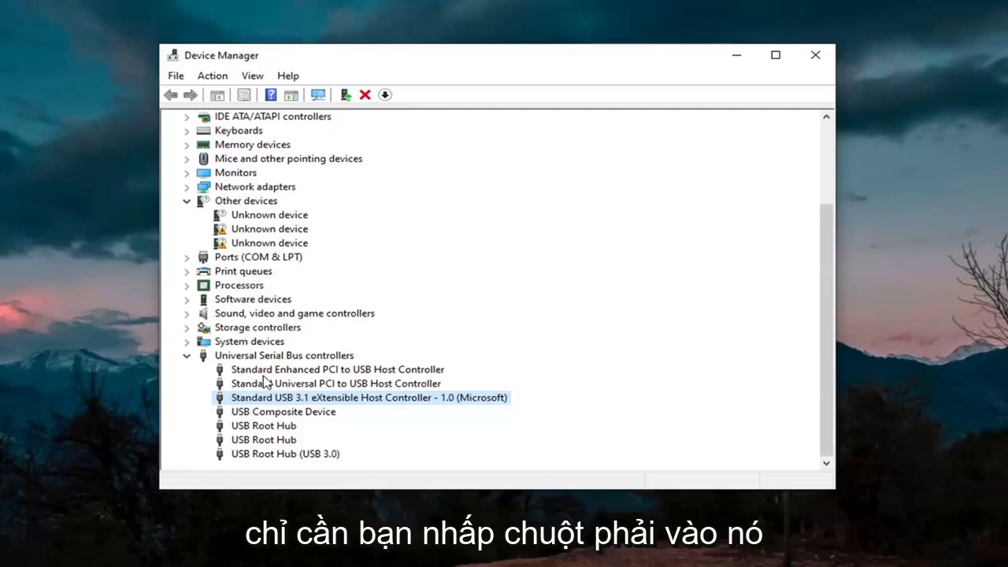
Step: Reinstall the USB 3.1 controller's driver as USB xHCI Compliant Host Controller, picked from the available drivers
right_click(269, 401)
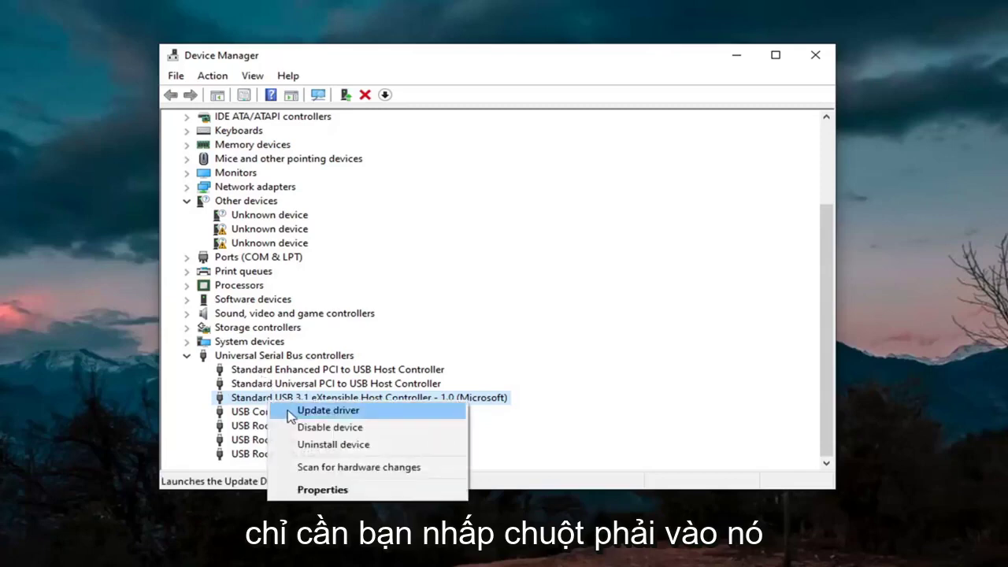
left_click(313, 418)
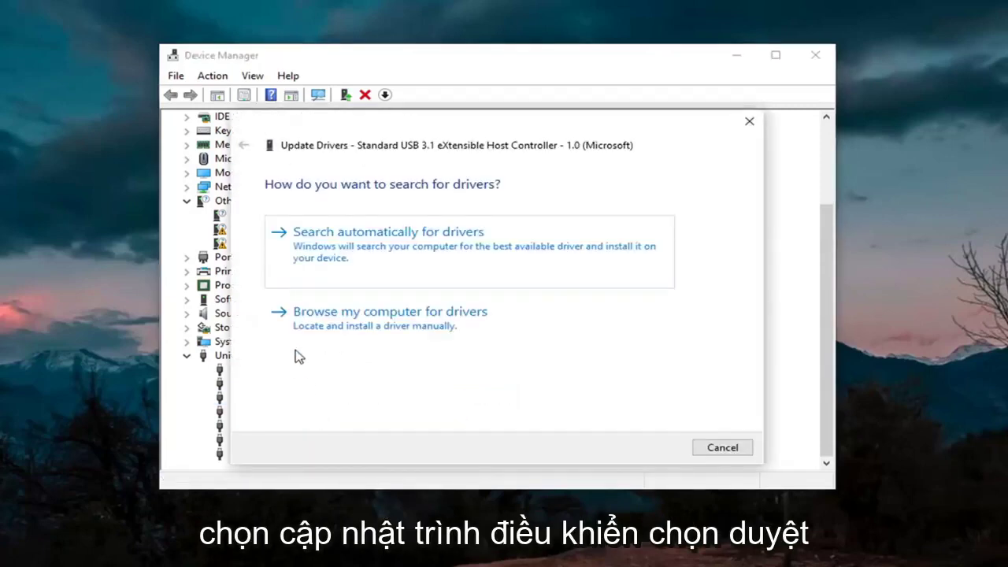
left_click(400, 329)
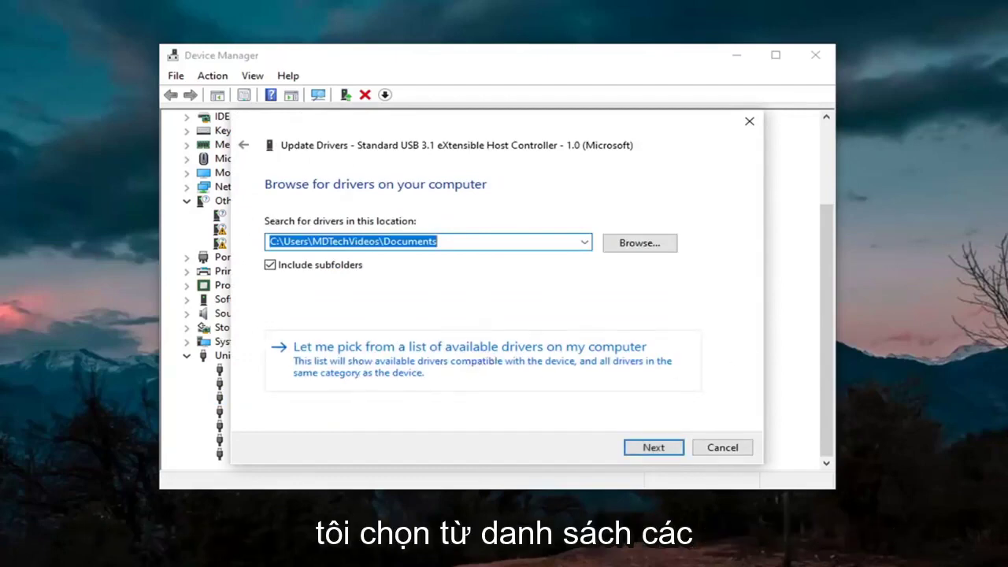
left_click(469, 367)
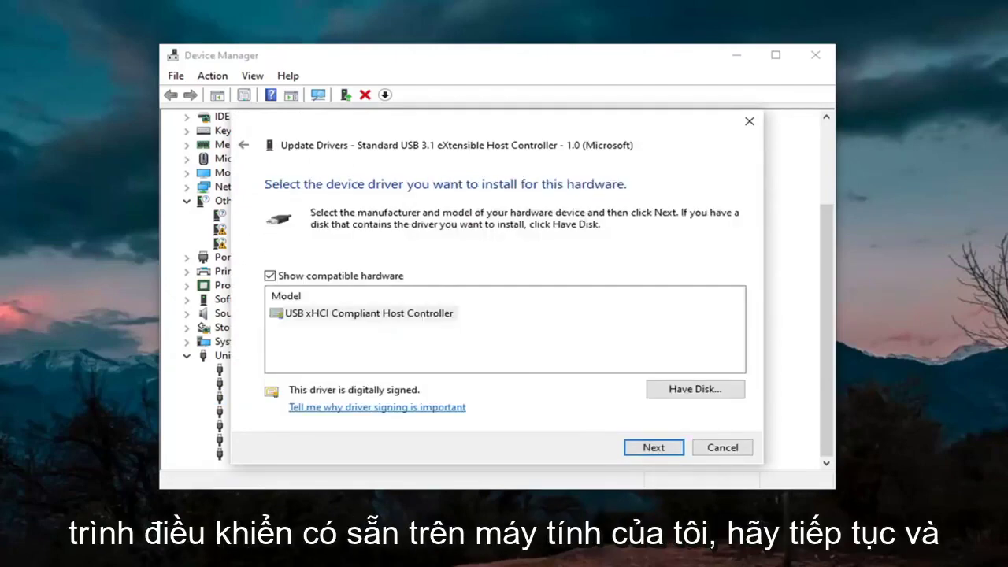
left_click(651, 447)
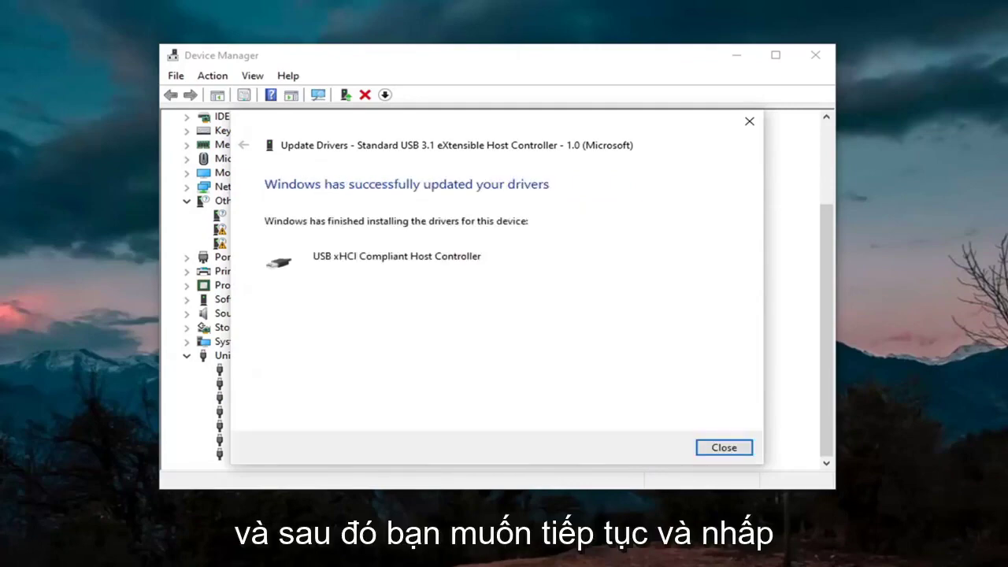
left_click(722, 448)
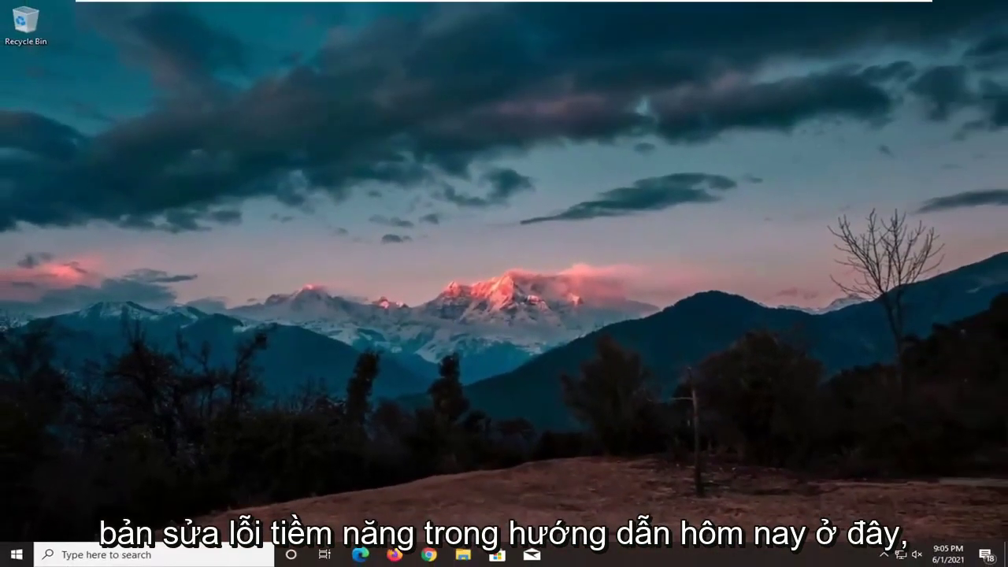
Step: Open Local Disk (C:) Properties from This PC in File Explorer and show its Tools tab
left_click(465, 553)
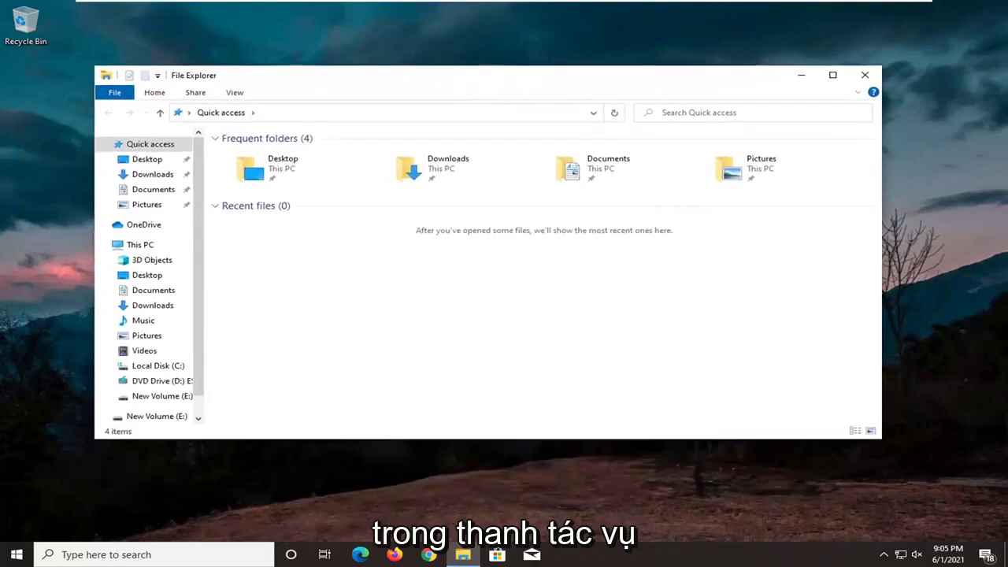
left_click(141, 247)
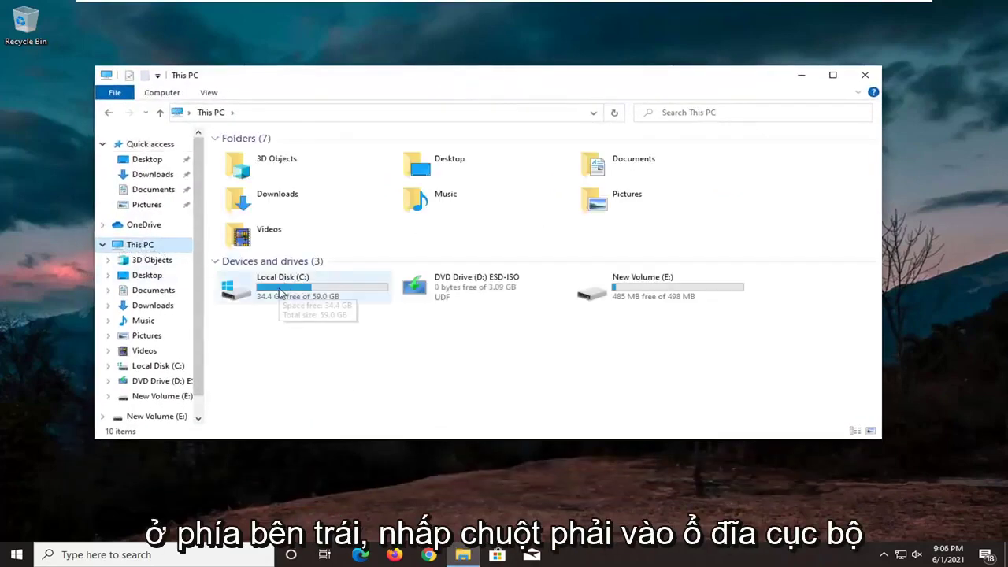
mouse_move(304, 287)
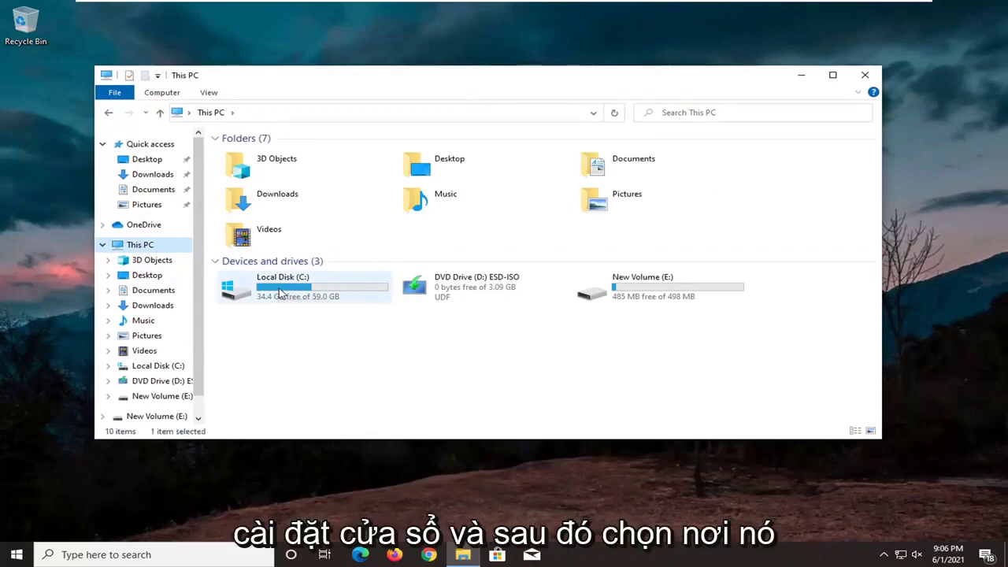
right_click(280, 294)
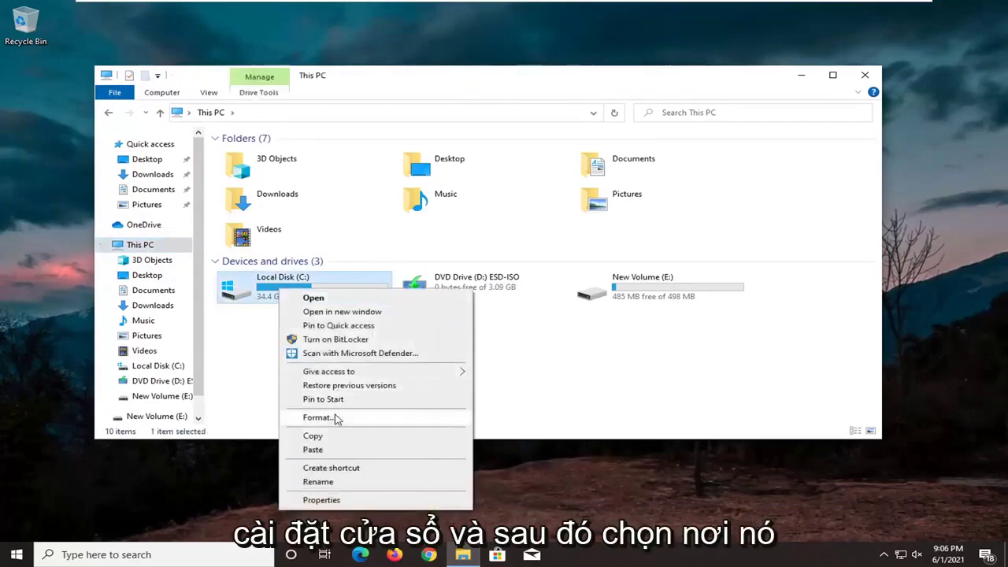
left_click(334, 502)
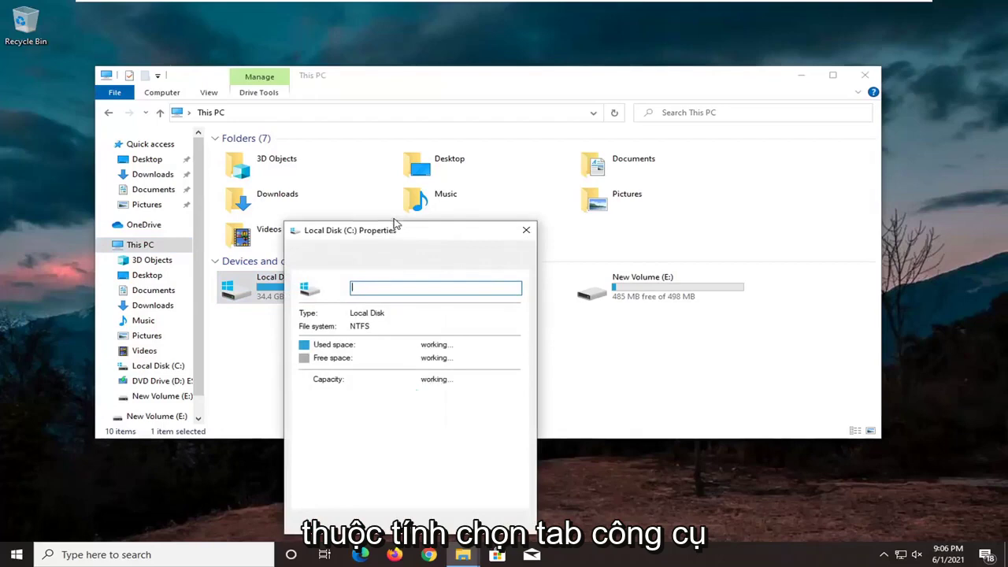
left_click_drag(393, 228, 452, 107)
left_click(434, 140)
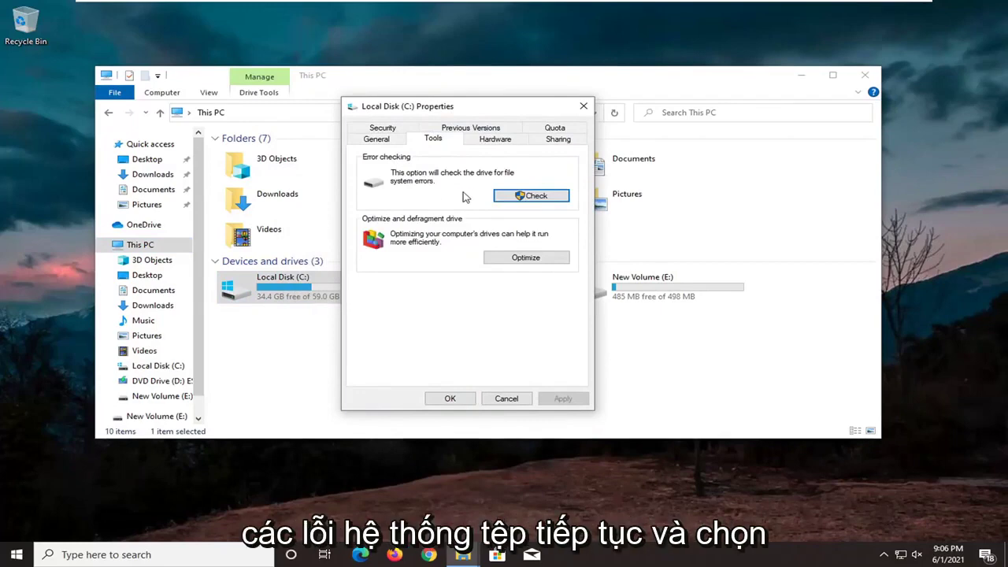
Step: Scan Local Disk (C:) for file system errors and dismiss the no-errors result
left_click(494, 193)
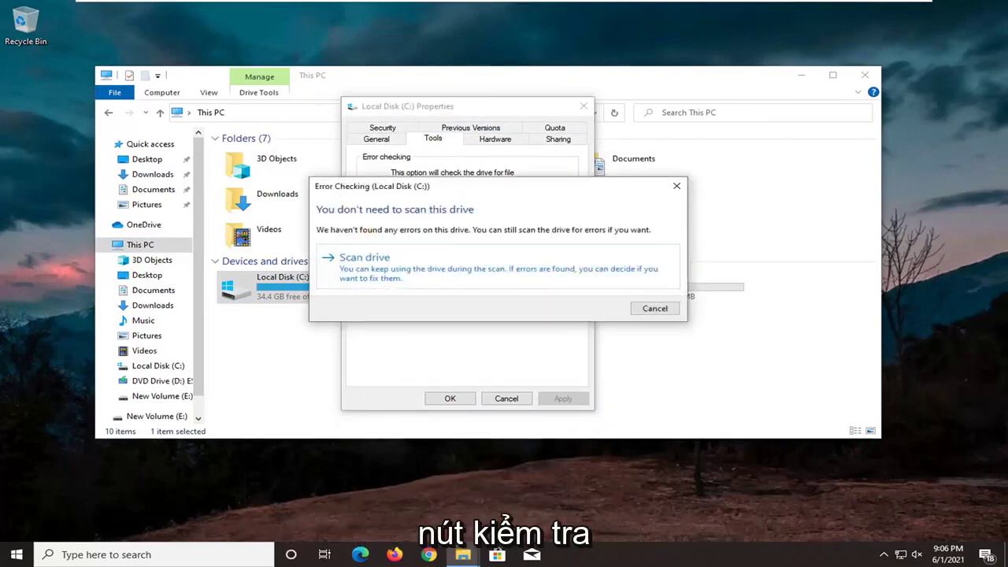
left_click(410, 271)
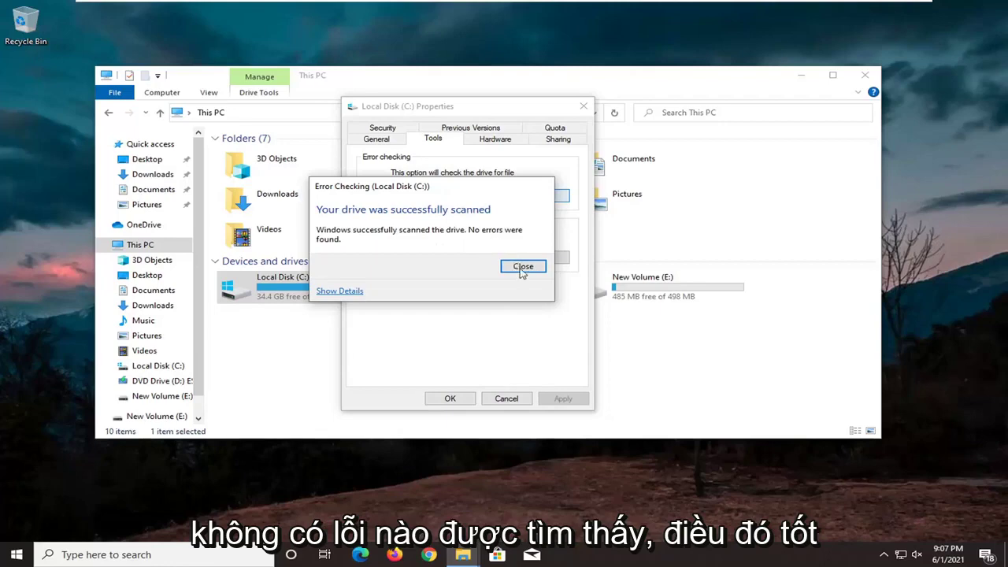
left_click(522, 267)
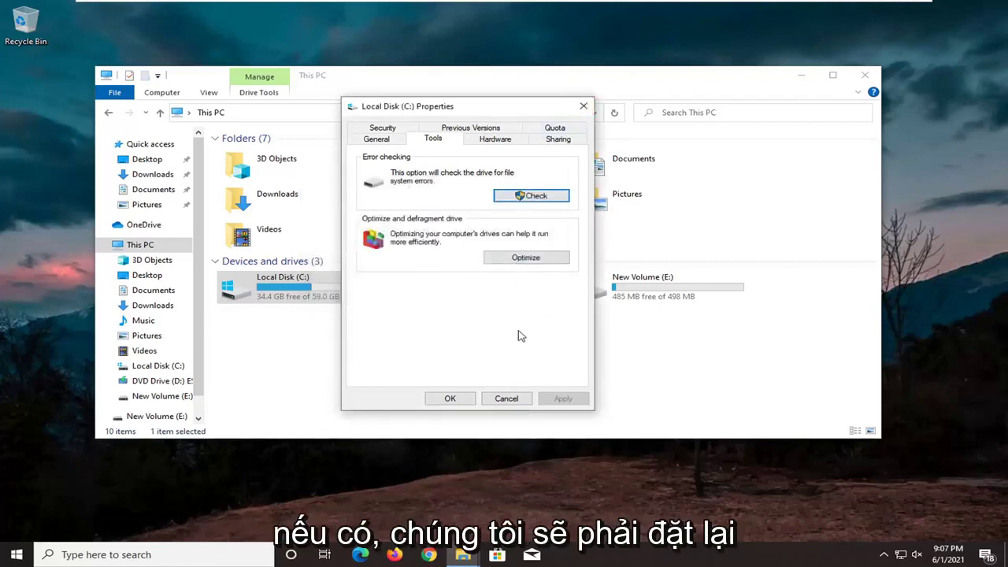
Step: Close the drive properties and search the Start menu for 'device manager'
left_click(450, 399)
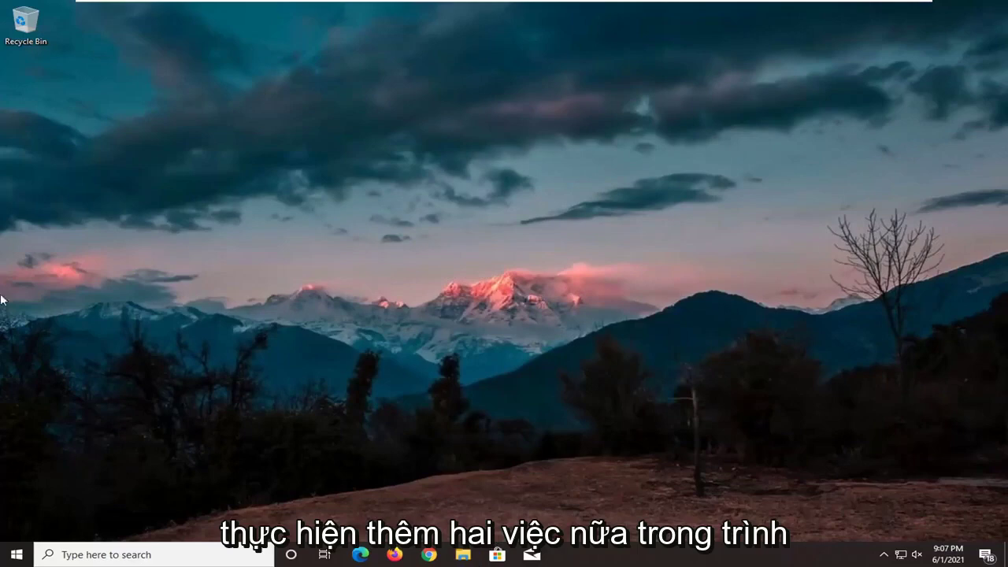
left_click(16, 555)
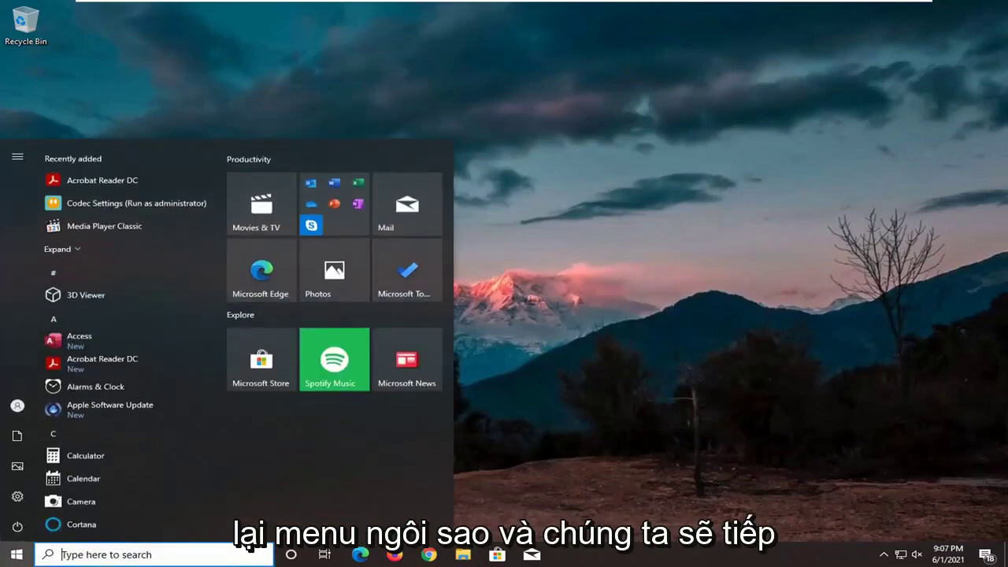
type("device ")
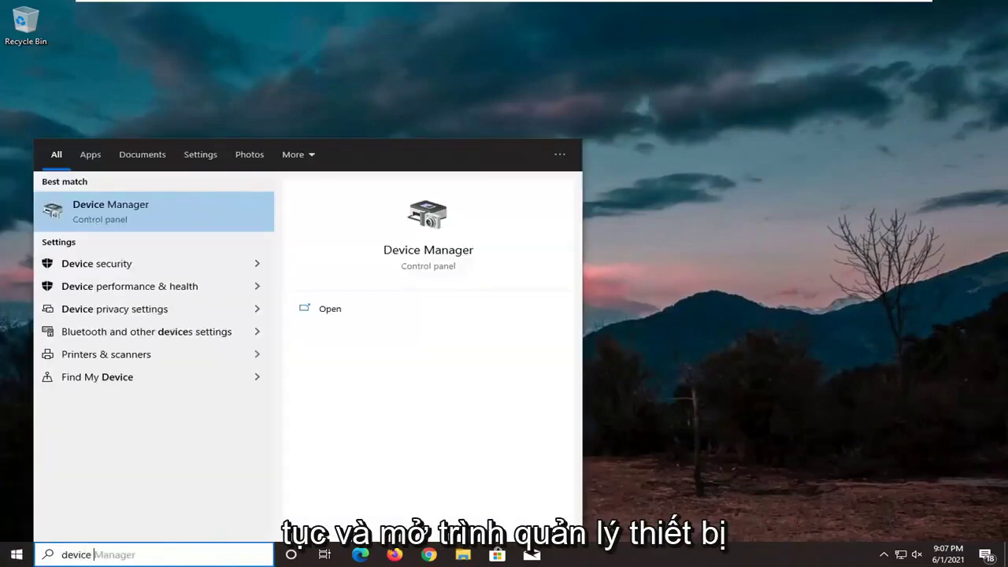
type("manager")
Step: Launch Device Manager, expand Display adapters and bring up the VMware SVGA 3D adapter's actions
key("Return")
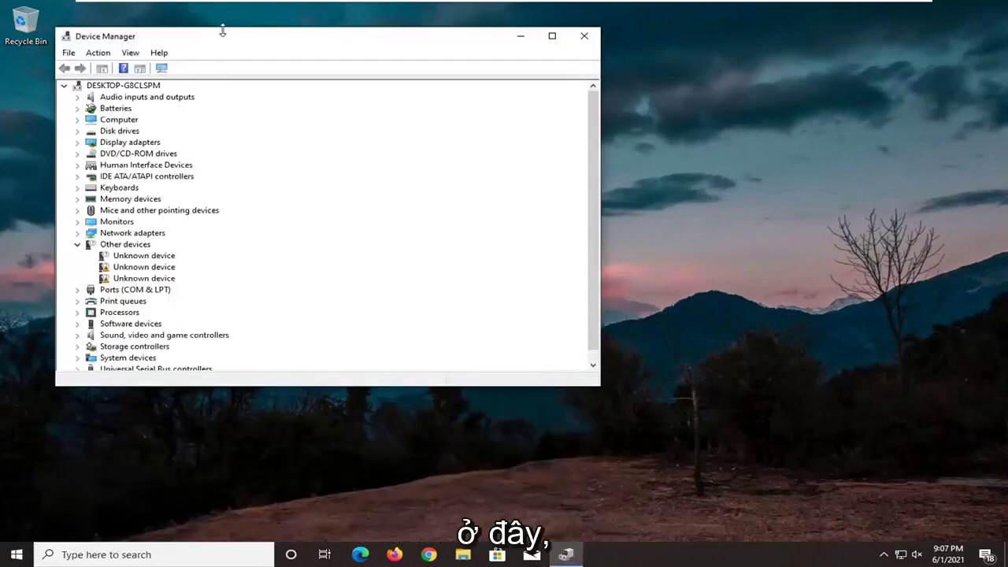
left_click_drag(229, 37, 335, 46)
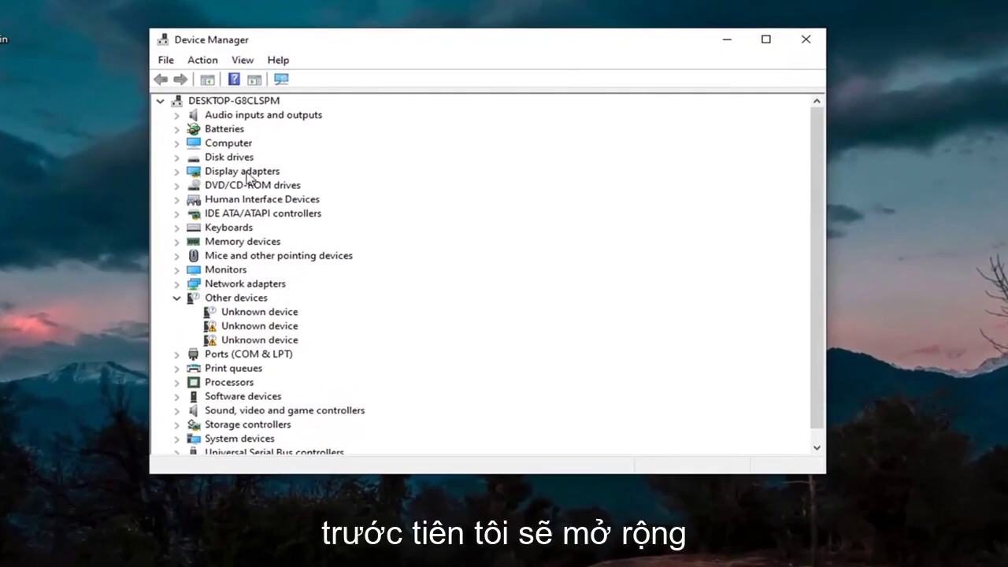
double_click(244, 173)
right_click(232, 186)
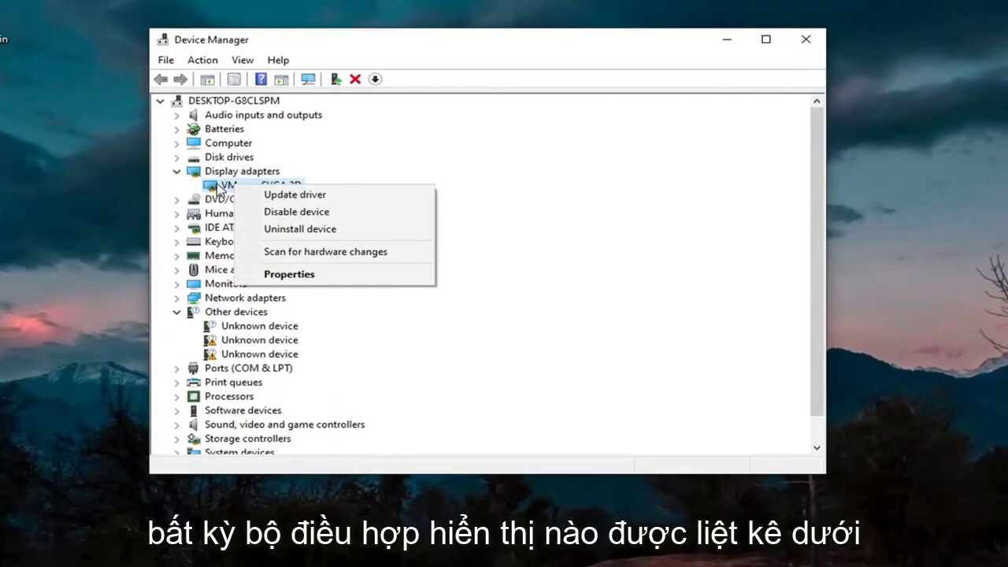
Step: Reinstall the VMware SVGA 3D driver from the computer's available drivers via its Driver tab
left_click(270, 278)
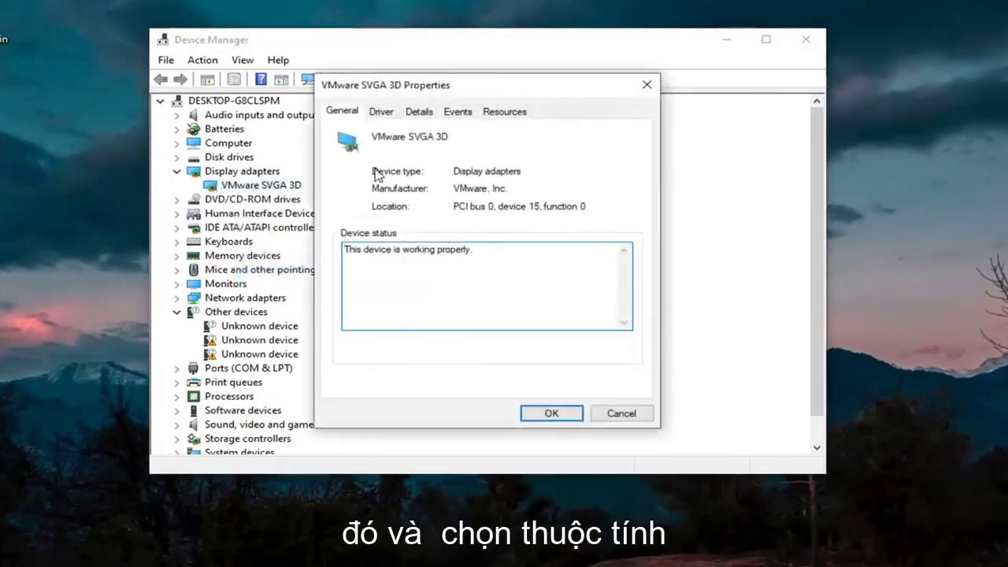
left_click(383, 114)
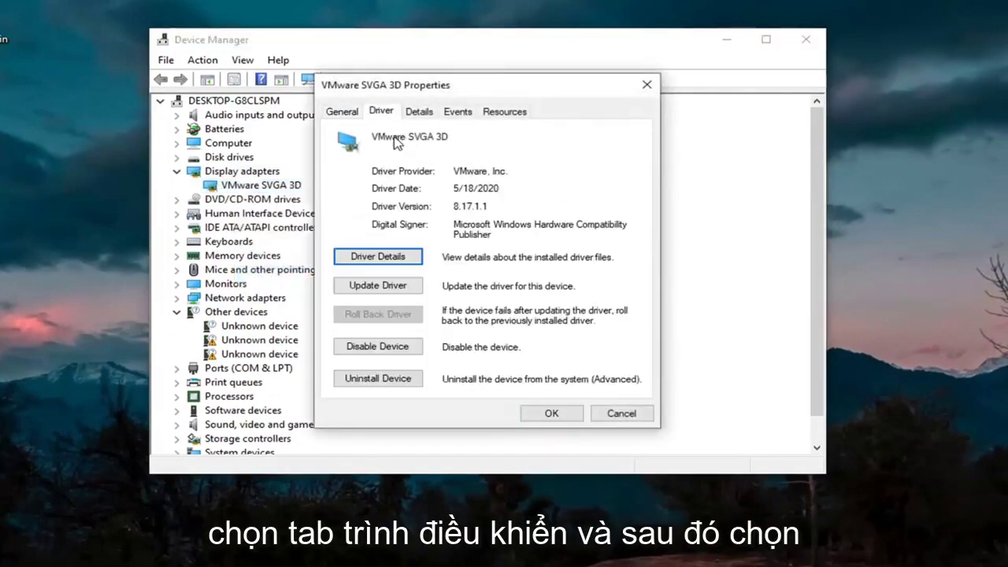
left_click(381, 288)
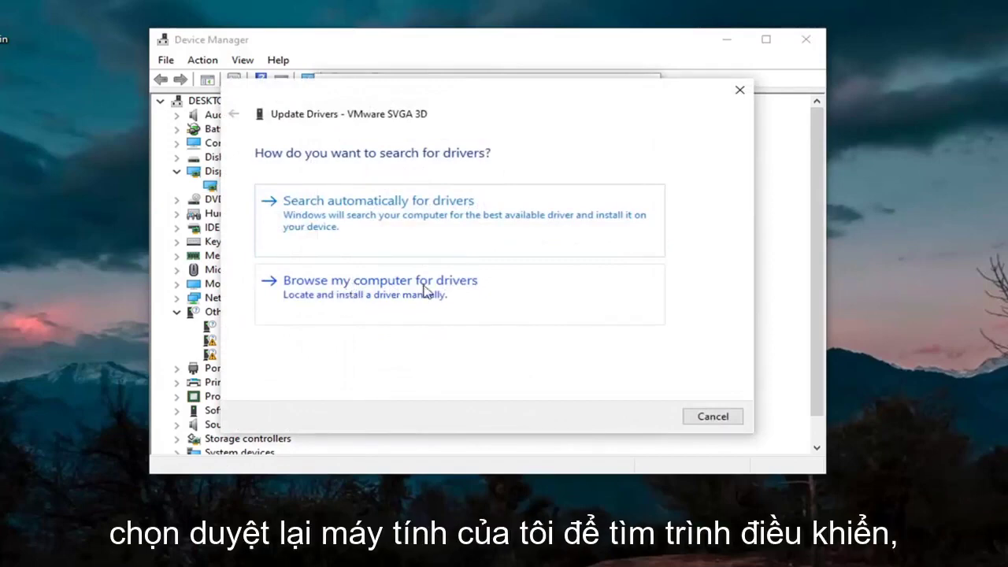
left_click(423, 289)
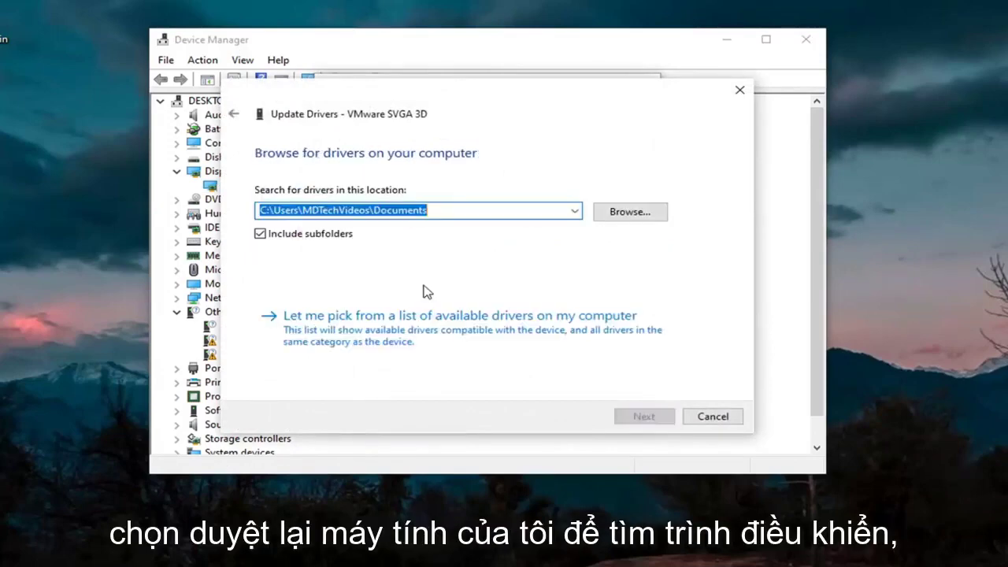
left_click(402, 345)
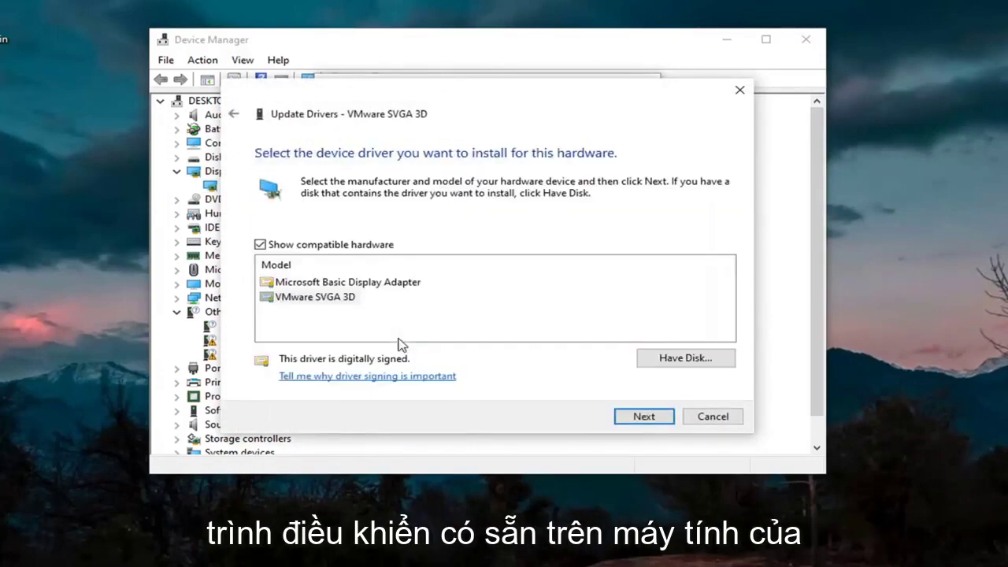
left_click(313, 300)
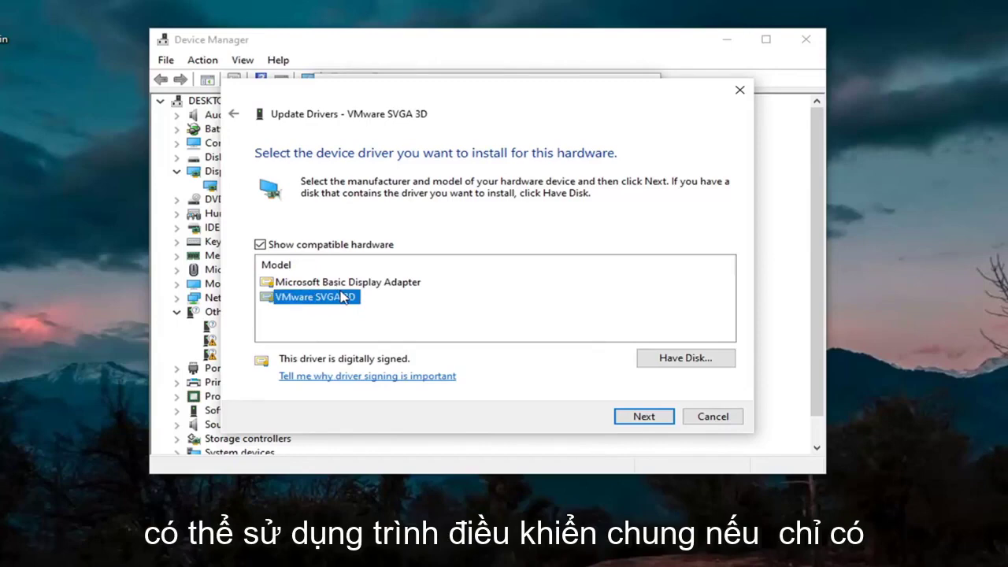
left_click(643, 416)
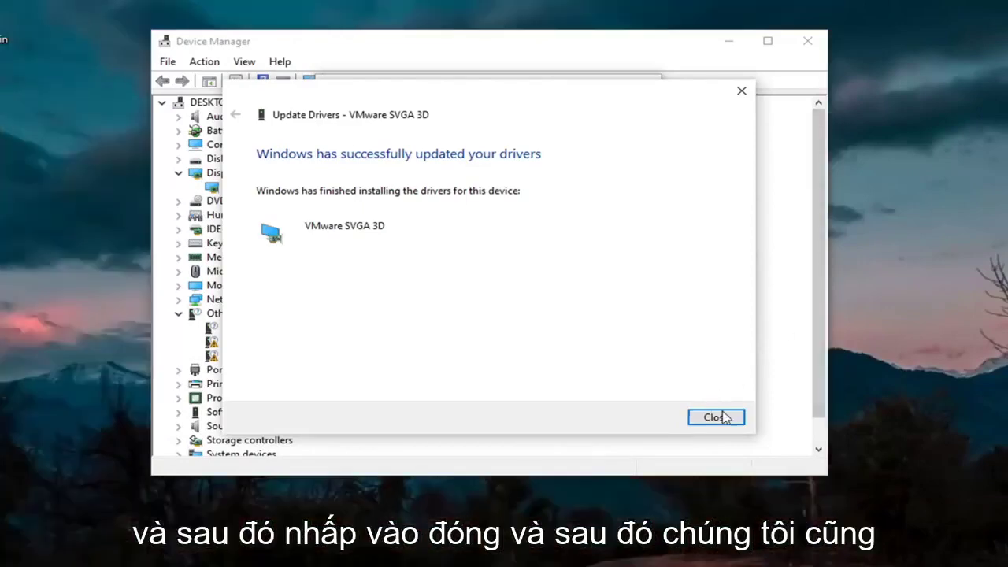
left_click(724, 420)
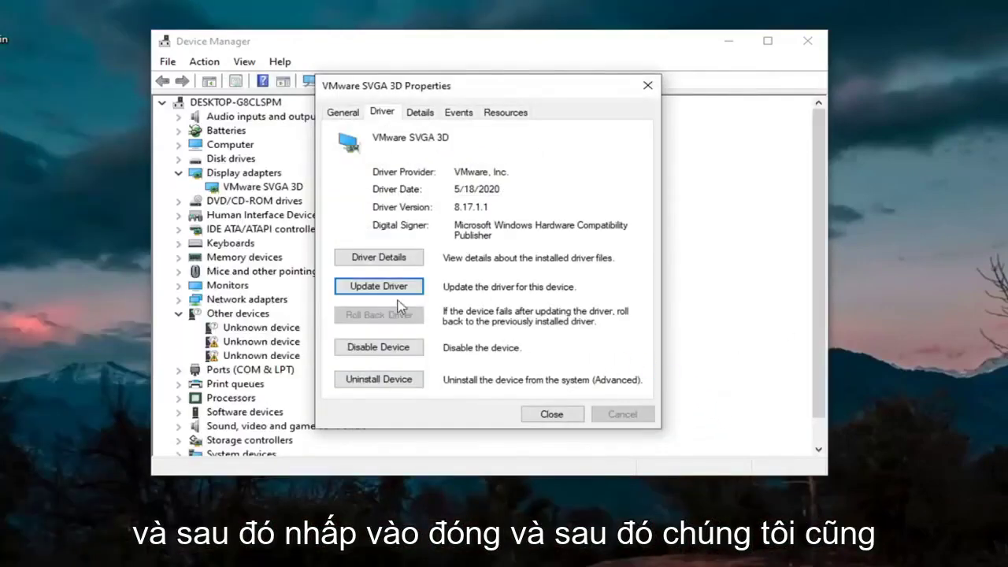
Step: Check each USB controller's properties until reaching the USB 3.1 eXtensible Host Controller, which has Power Management
left_click(551, 414)
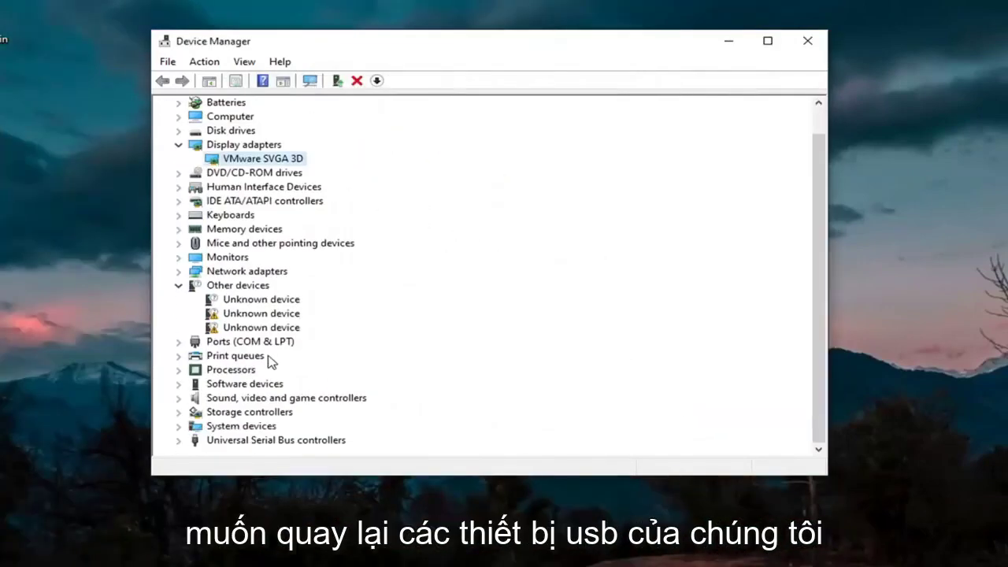
left_click(179, 440)
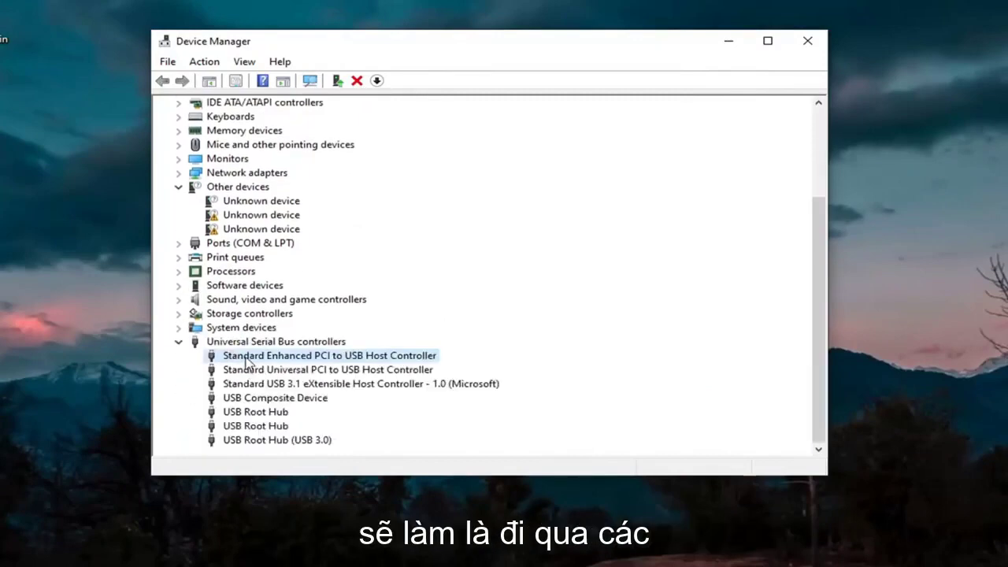
double_click(252, 357)
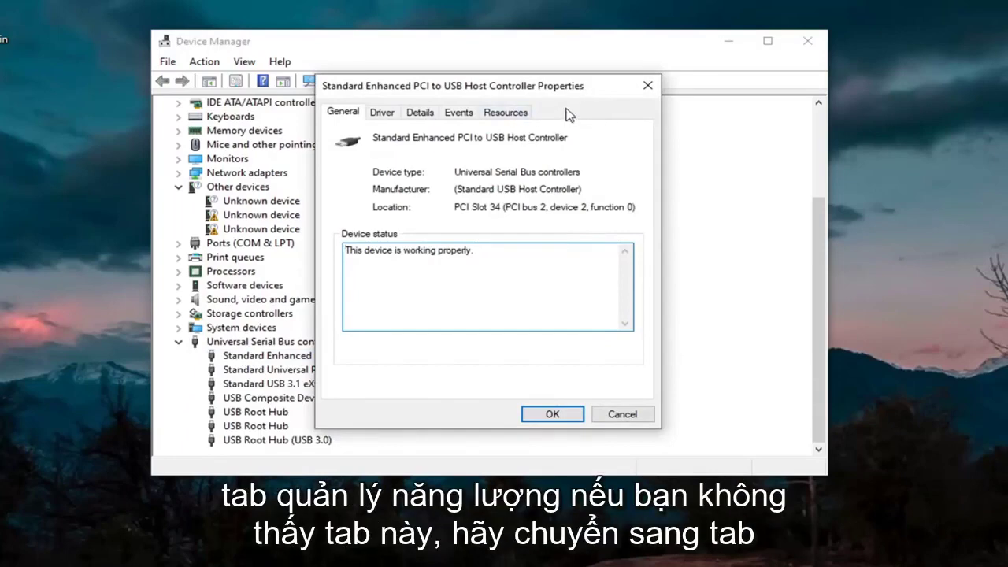
left_click(648, 85)
double_click(266, 371)
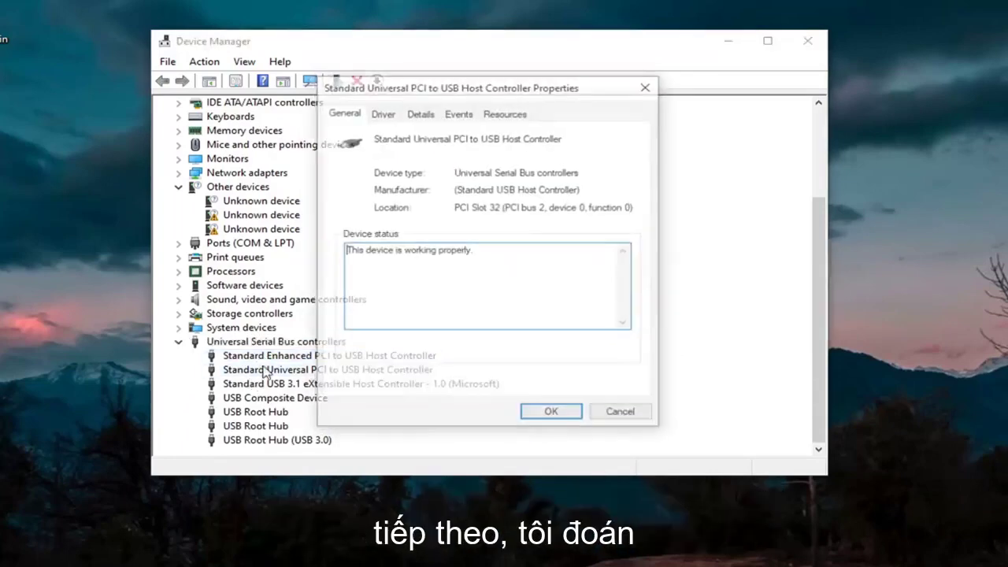
left_click(646, 87)
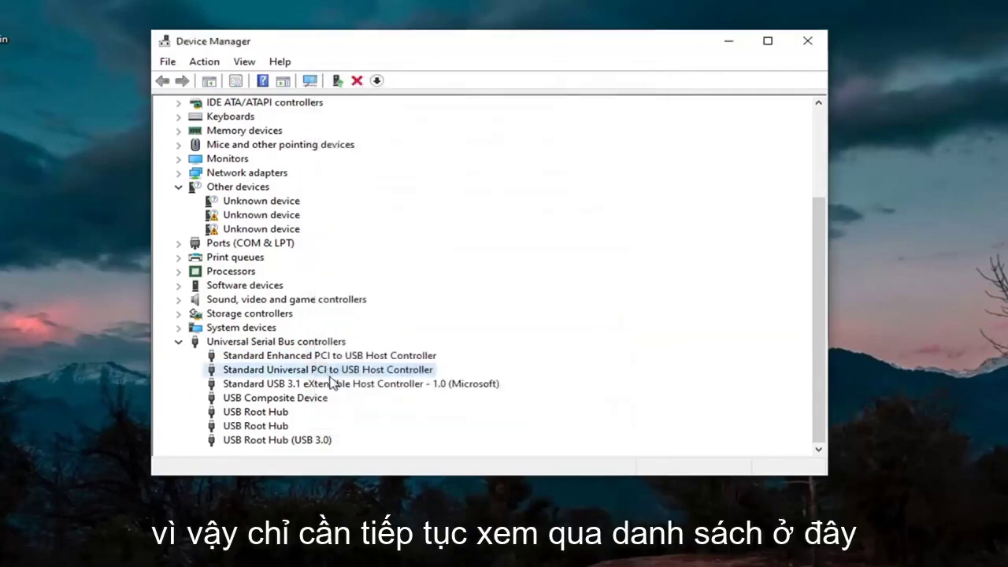
double_click(330, 377)
left_click(647, 84)
double_click(405, 385)
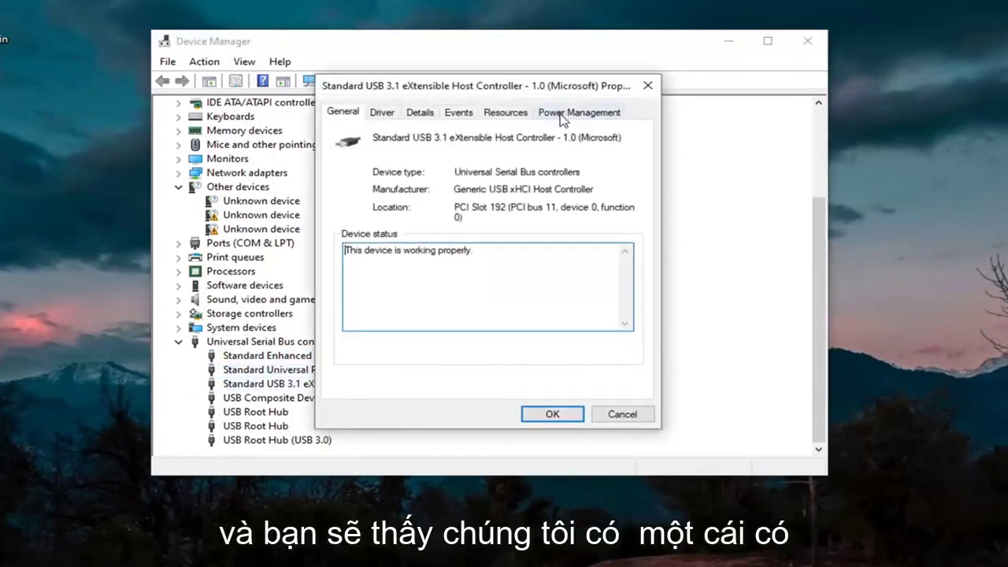
Step: Stop the computer turning off the USB 3.1 controller to save power, then check the USB Composite Device
left_click(561, 115)
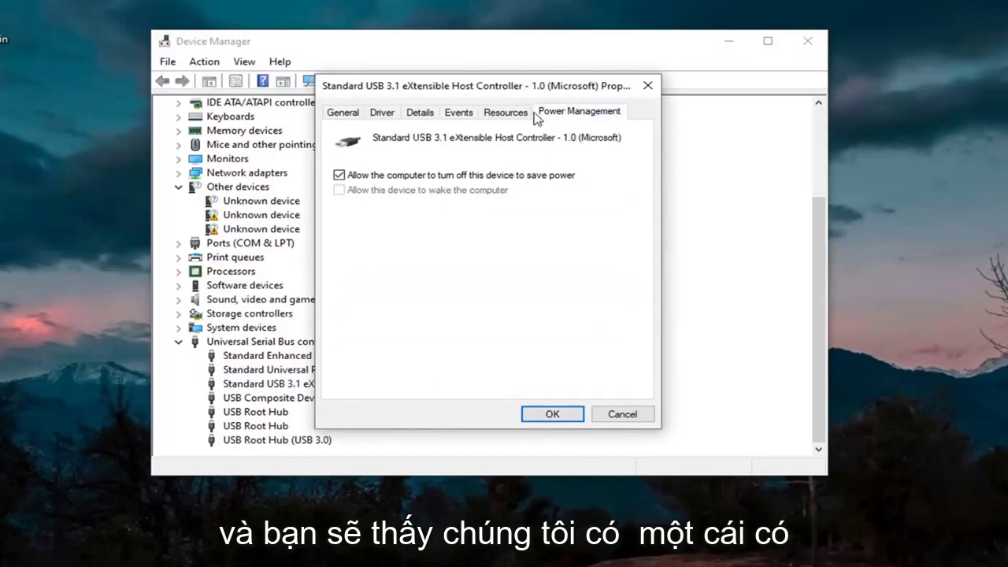
left_click(349, 176)
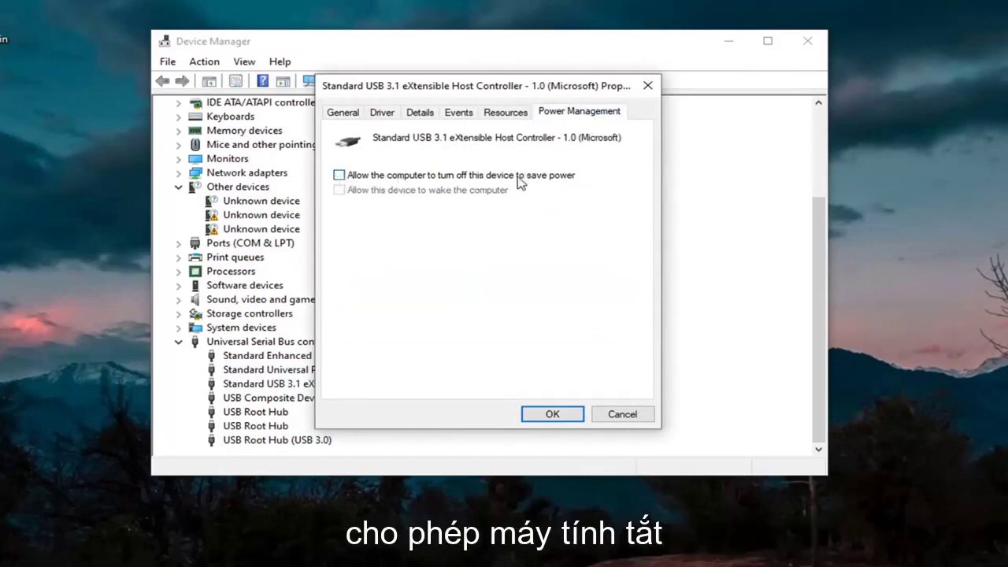
left_click(561, 416)
double_click(321, 401)
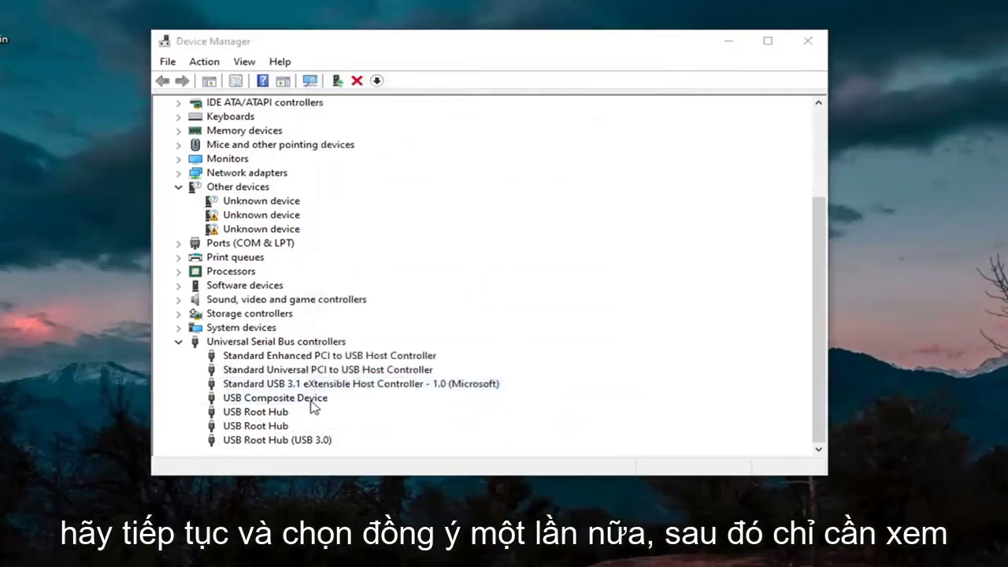
left_click(648, 87)
Step: Disable the power-saving shutdown option on the first two USB Root Hubs
double_click(264, 413)
left_click(615, 112)
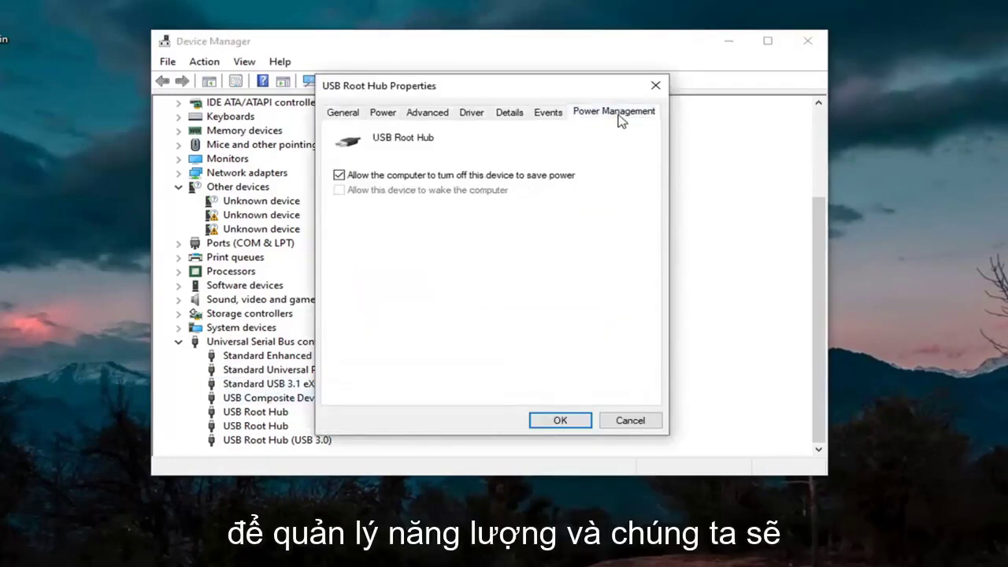
left_click(391, 180)
left_click(560, 419)
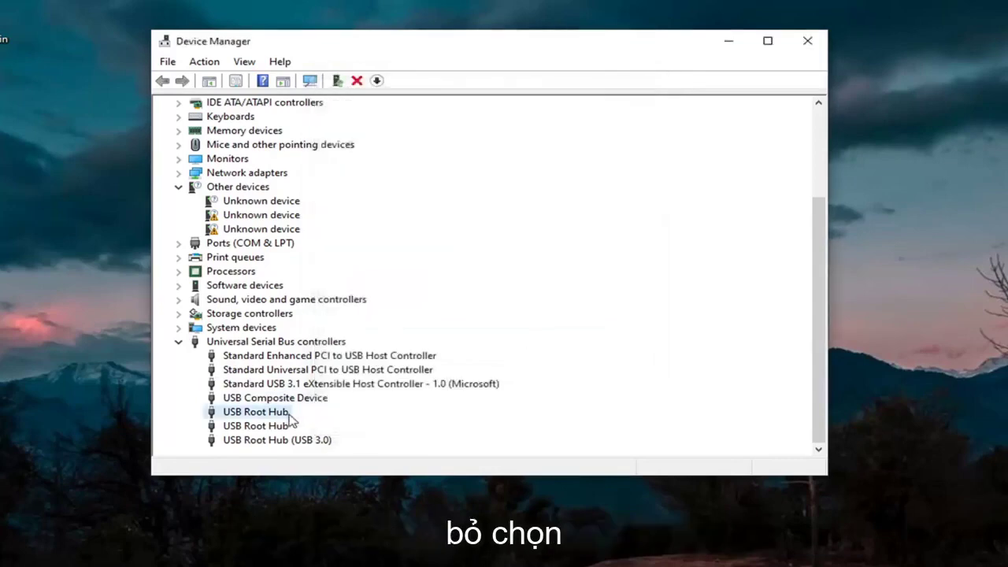
left_click(276, 426)
double_click(277, 426)
left_click(579, 114)
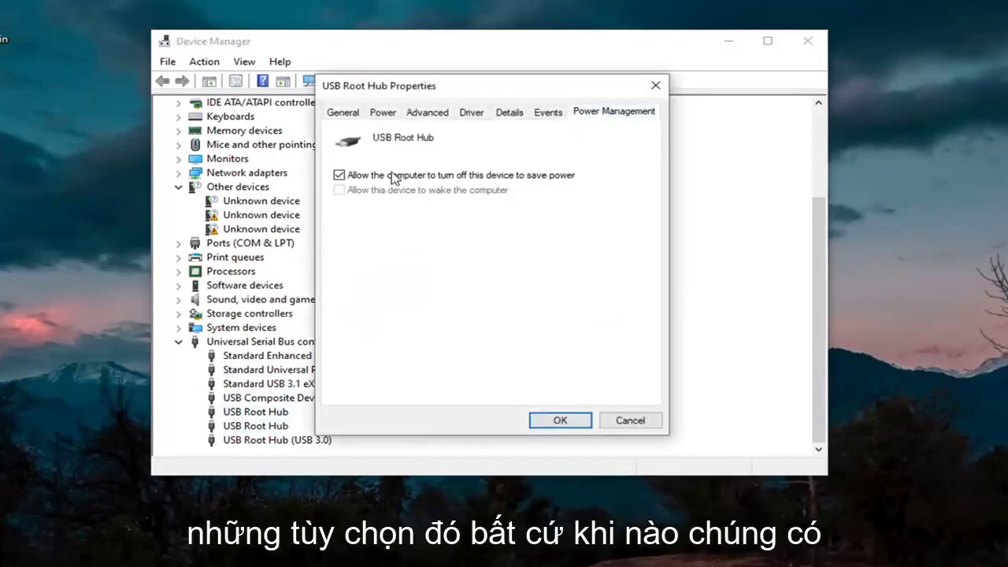
left_click(339, 175)
left_click(560, 420)
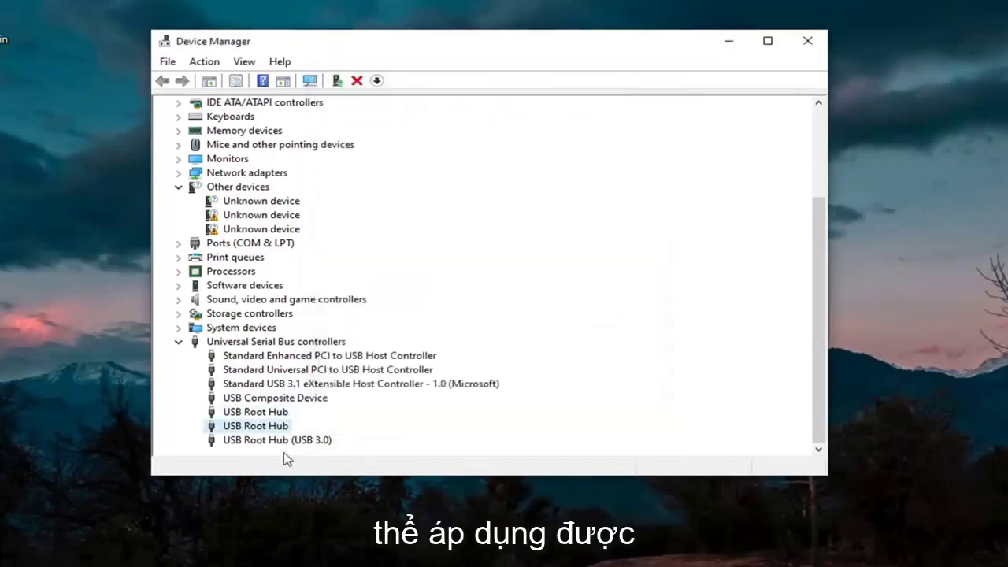
Step: Disable the power-saving shutdown option on the USB Root Hub (USB 3.0)
left_click(293, 440)
double_click(293, 441)
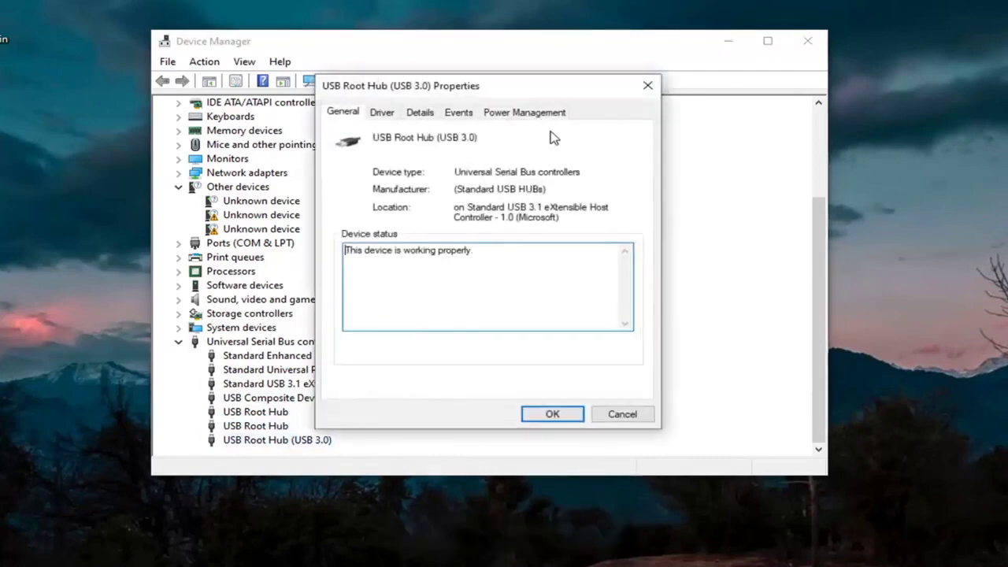
left_click(523, 111)
left_click(340, 175)
left_click(554, 415)
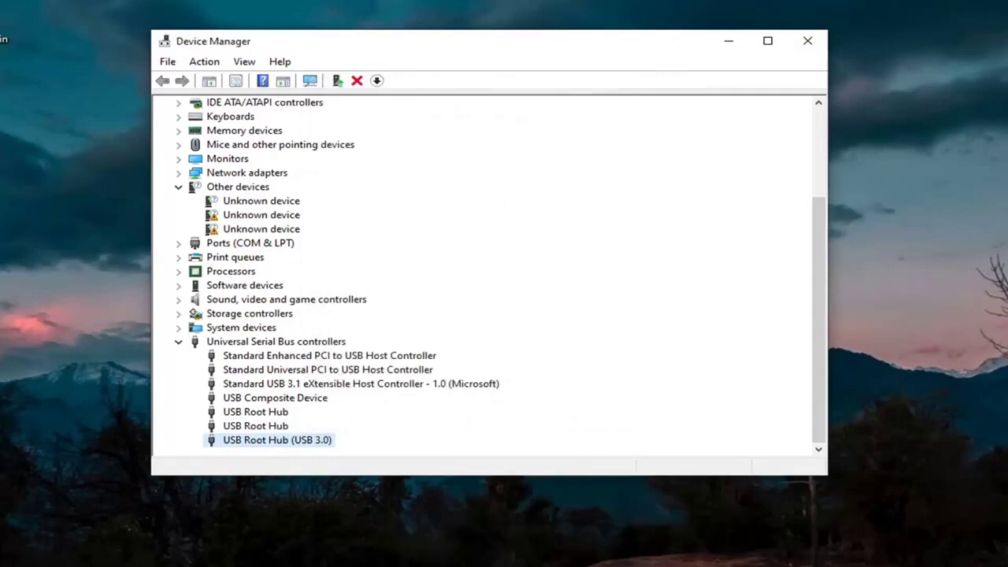
Step: Close the Device Manager window to return to the Windows desktop
left_click(809, 41)
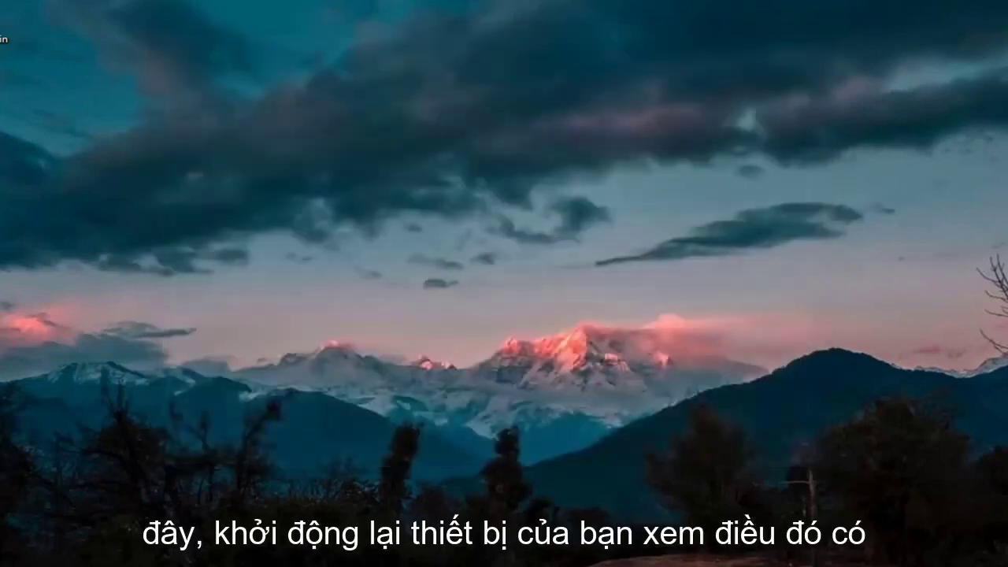